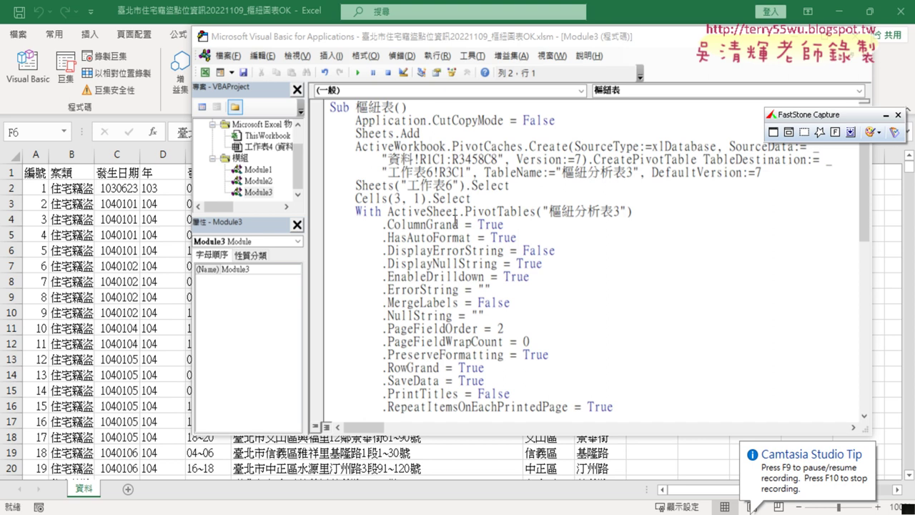
- Remove the 工作表6! prefix from the pivot table's TableDestination
{"action": "key", "text": "super+space"}
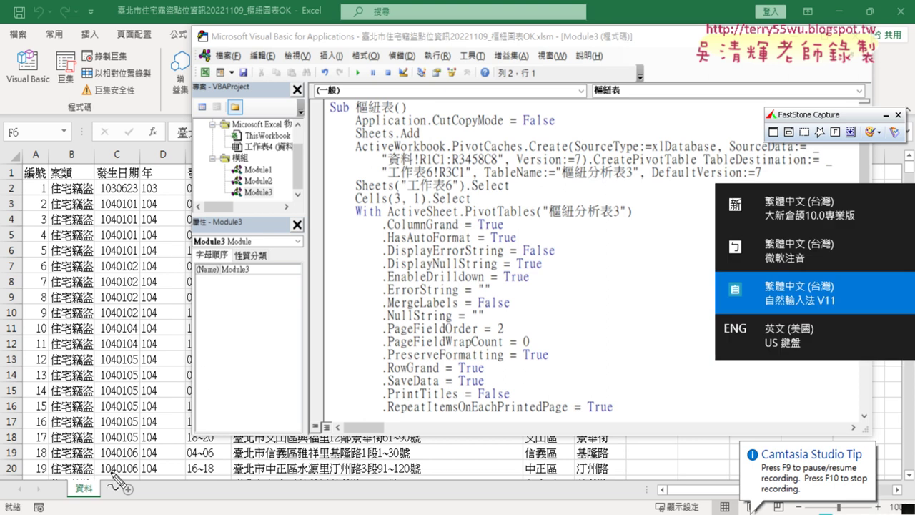
{"action": "left_click_drag", "start_coordinate": [81, 494], "coordinate": [93, 445]}
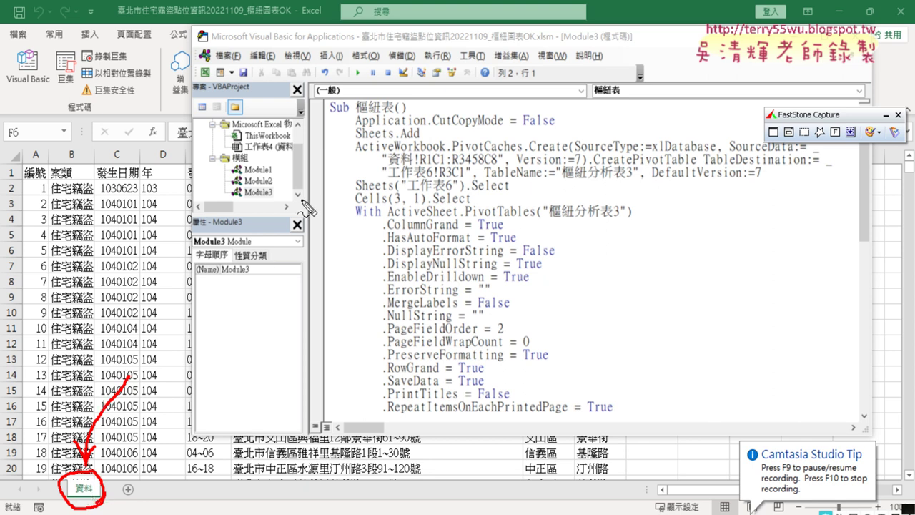
{"action": "left_click", "coordinate": [888, 116]}
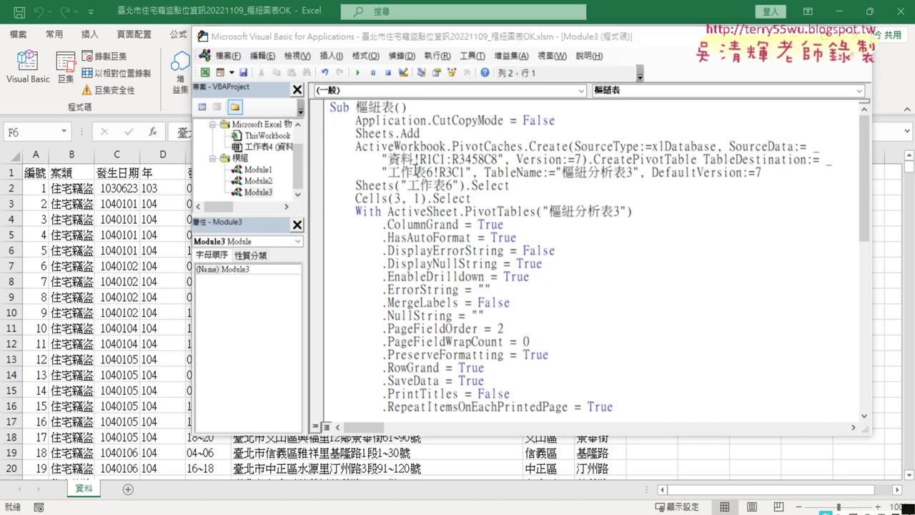
{"action": "left_click_drag", "start_coordinate": [388, 172], "coordinate": [440, 172]}
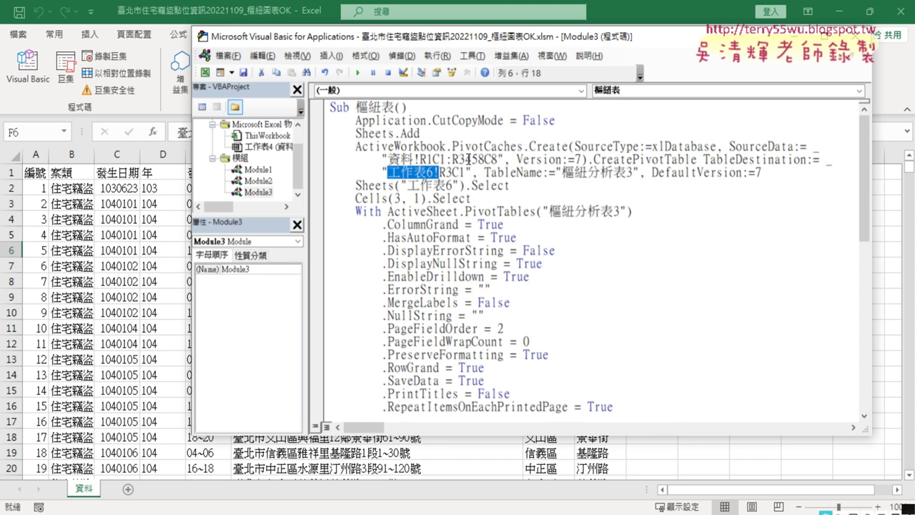
{"action": "key", "text": "Delete"}
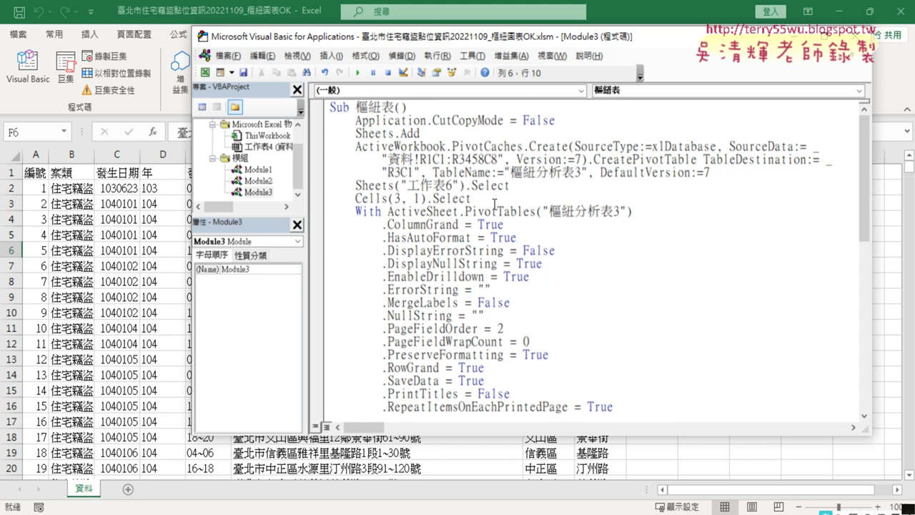
- Delete the Sheets("工作表6").Select and Cells(3, 1).Select lines and the leftover blank line
{"action": "mouse_move", "coordinate": [493, 202]}
{"action": "left_mouse_down"}
{"action": "mouse_move", "coordinate": [308, 194]}
{"action": "mouse_move", "coordinate": [308, 185]}
{"action": "left_mouse_up"}
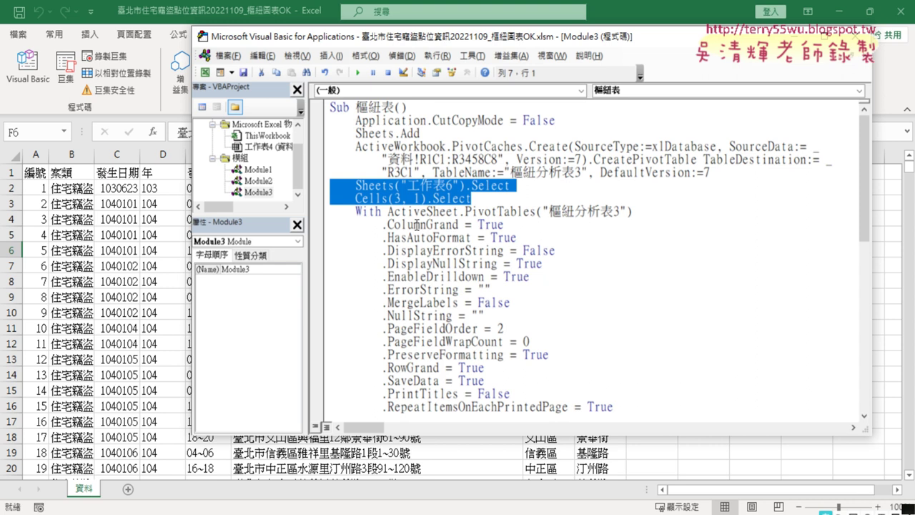
{"action": "key", "text": "Delete"}
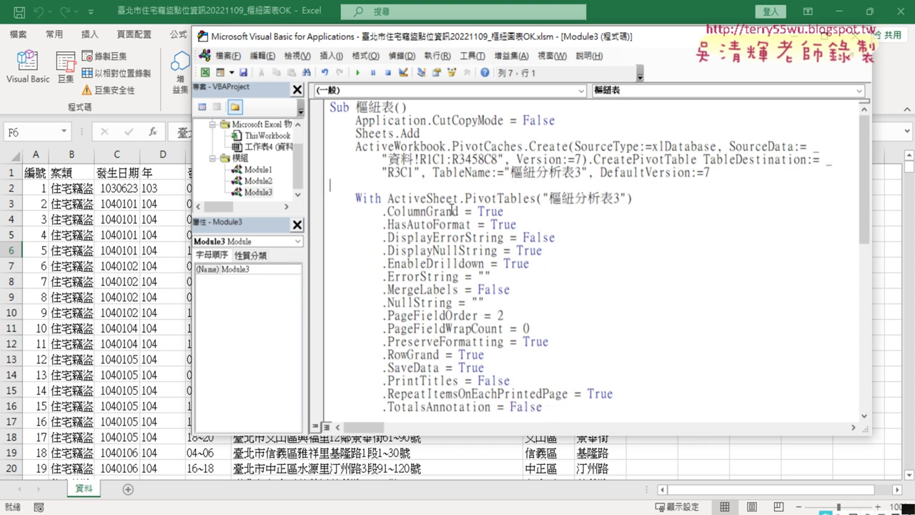
{"action": "key", "text": "Delete"}
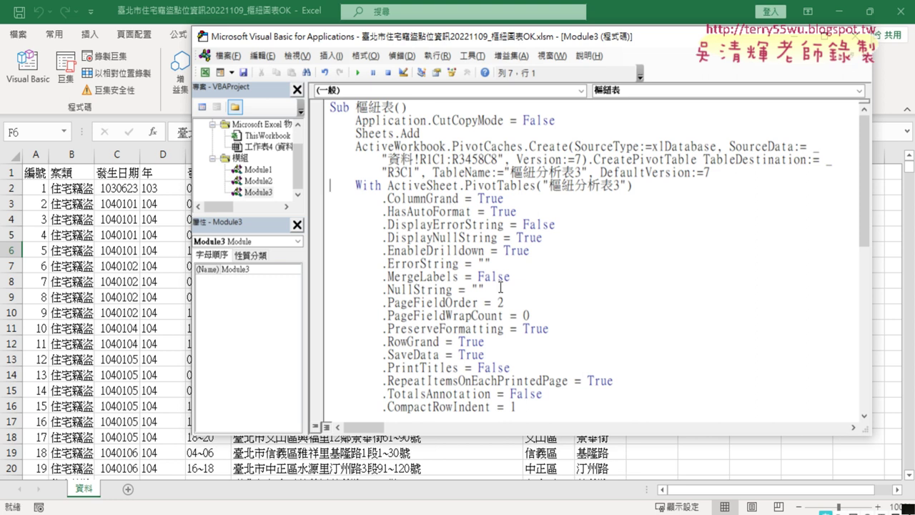
{"action": "scroll", "coordinate": [501, 288], "scroll_direction": "down", "scroll_amount": 3}
{"action": "scroll", "coordinate": [502, 288], "scroll_direction": "down", "scroll_amount": 4}
{"action": "scroll", "coordinate": [500, 283], "scroll_direction": "down", "scroll_amount": 3}
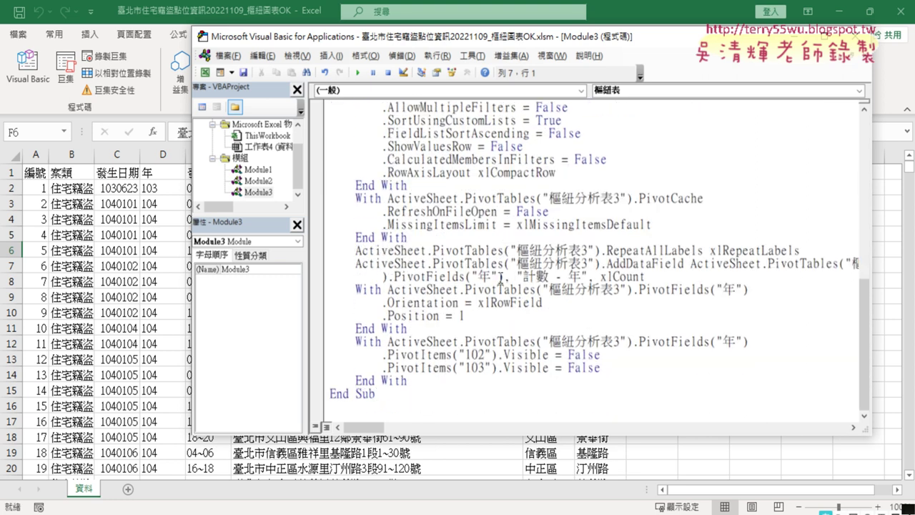
{"action": "scroll", "coordinate": [466, 277], "scroll_direction": "up", "scroll_amount": 7}
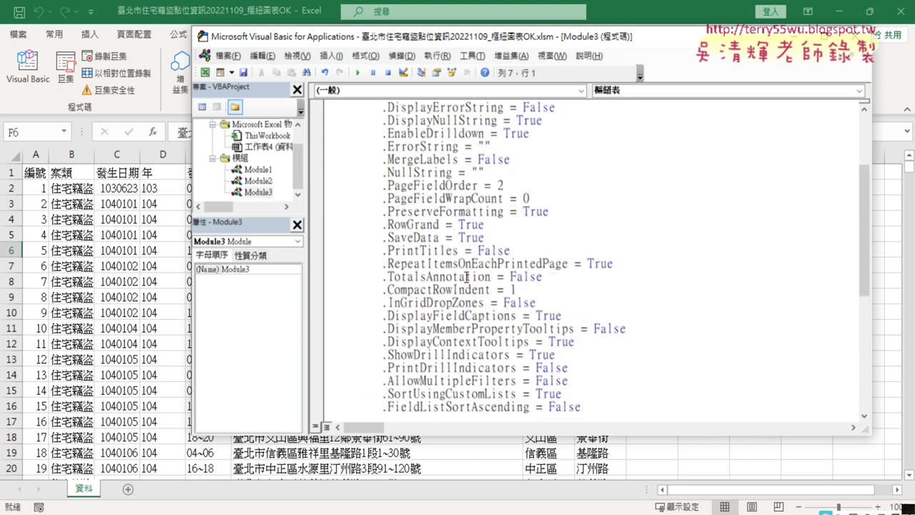
{"action": "scroll", "coordinate": [466, 277], "scroll_direction": "up", "scroll_amount": 3}
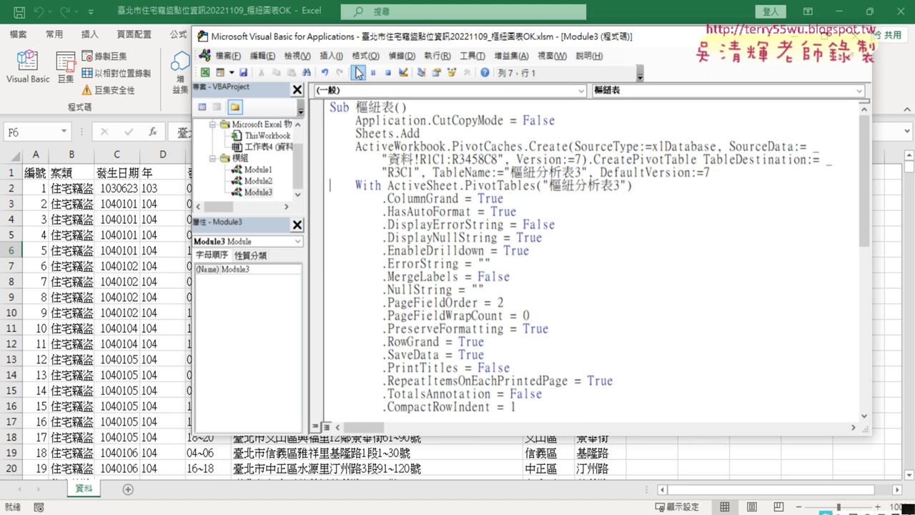
- Run the 樞紐表 macro, producing sheet 工作表11 with yearly counts 104–111 totalling 3455
{"action": "left_click", "coordinate": [419, 198]}
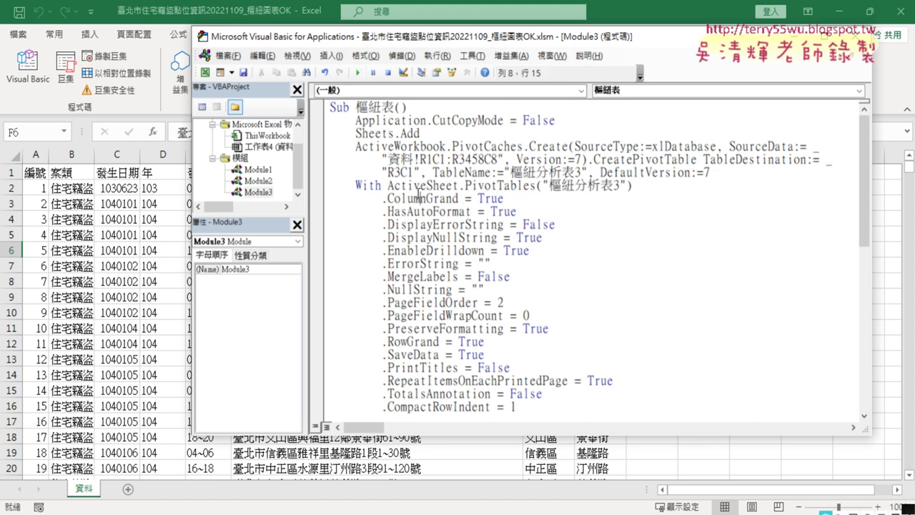
{"action": "left_click", "coordinate": [357, 73]}
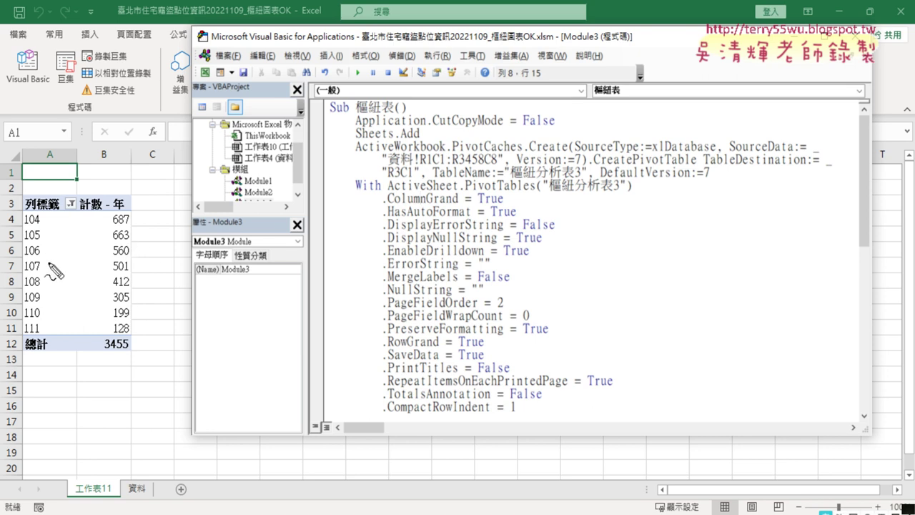
{"action": "mouse_move", "coordinate": [118, 493]}
{"action": "left_mouse_down"}
{"action": "mouse_move", "coordinate": [69, 490]}
{"action": "mouse_move", "coordinate": [111, 473]}
{"action": "mouse_move", "coordinate": [132, 493]}
{"action": "left_mouse_up"}
{"action": "mouse_move", "coordinate": [157, 458]}
{"action": "left_mouse_down"}
{"action": "mouse_move", "coordinate": [138, 434]}
{"action": "mouse_move", "coordinate": [93, 455]}
{"action": "left_mouse_up"}
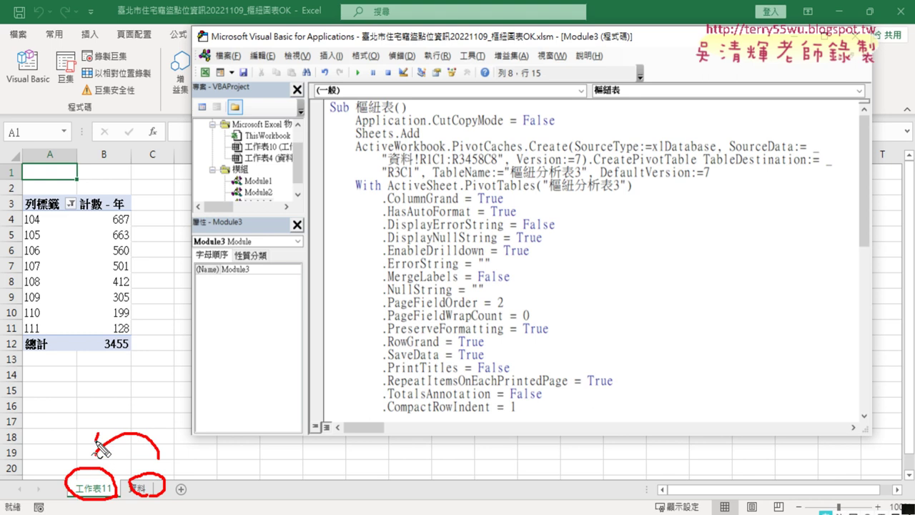
{"action": "left_click_drag", "start_coordinate": [127, 377], "coordinate": [137, 366]}
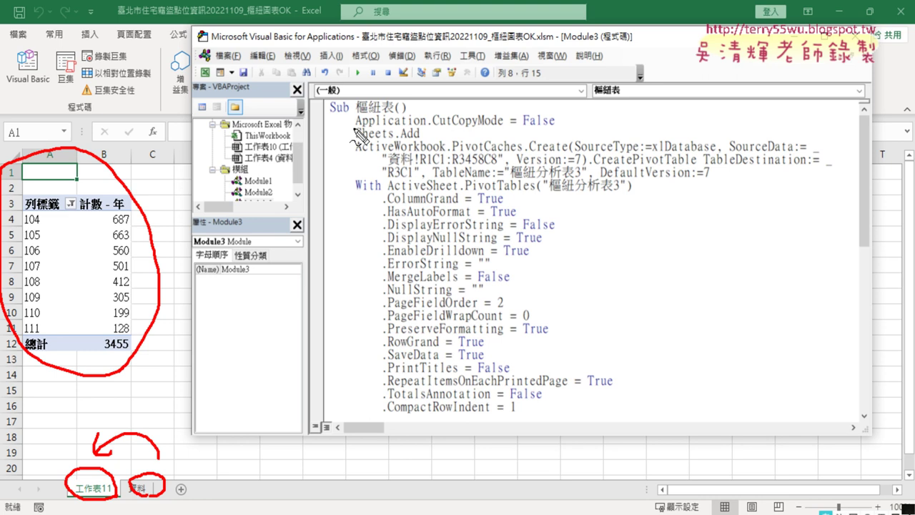
{"action": "left_click_drag", "start_coordinate": [329, 113], "coordinate": [391, 111]}
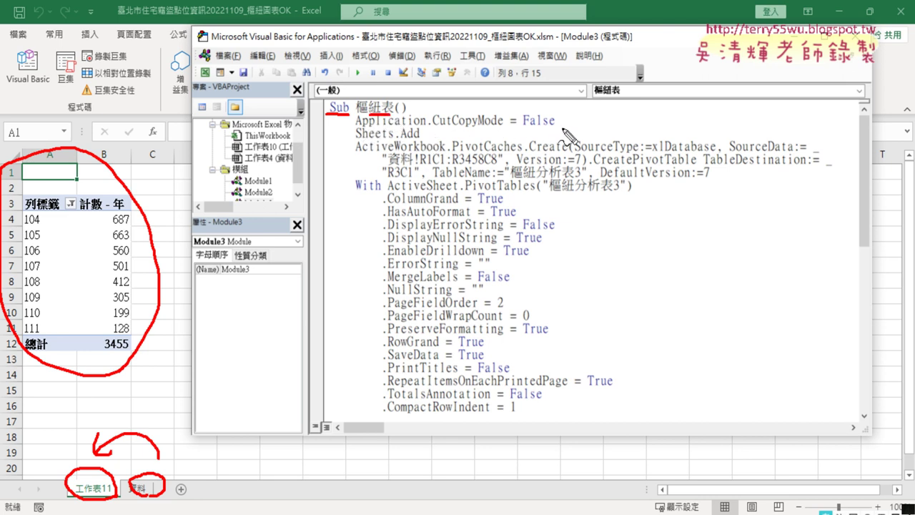
{"action": "mouse_move", "coordinate": [562, 128]}
{"action": "left_mouse_down"}
{"action": "mouse_move", "coordinate": [376, 127]}
{"action": "mouse_move", "coordinate": [478, 131]}
{"action": "left_mouse_up"}
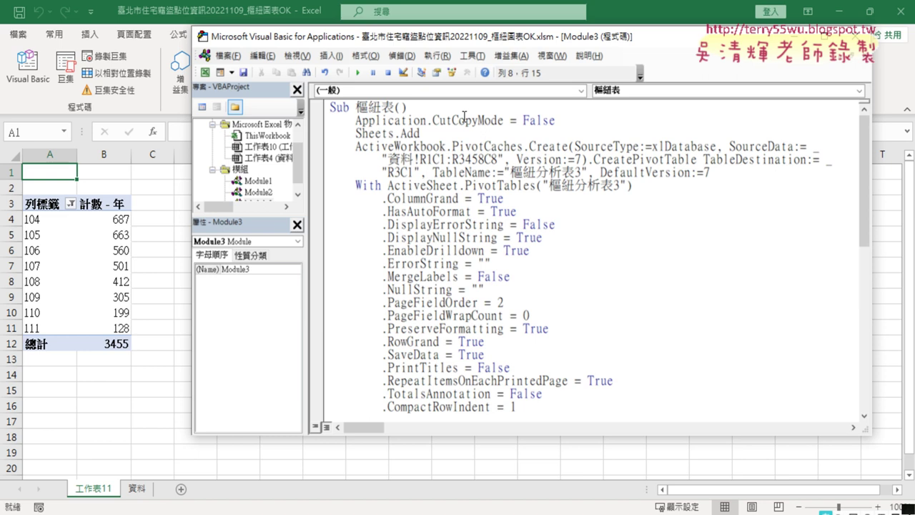
- Delete the Application.CutCopyMode = False line so Sheets.Add is the first statement
{"action": "left_click", "coordinate": [565, 119]}
{"action": "left_click_drag", "start_coordinate": [566, 119], "coordinate": [320, 120]}
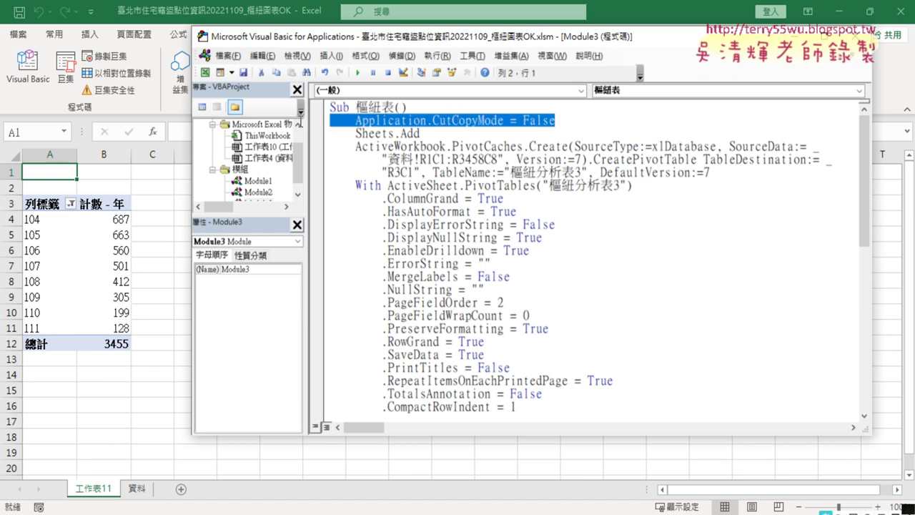
{"action": "key", "text": "BackSpace"}
{"action": "key", "text": "BackSpace"}
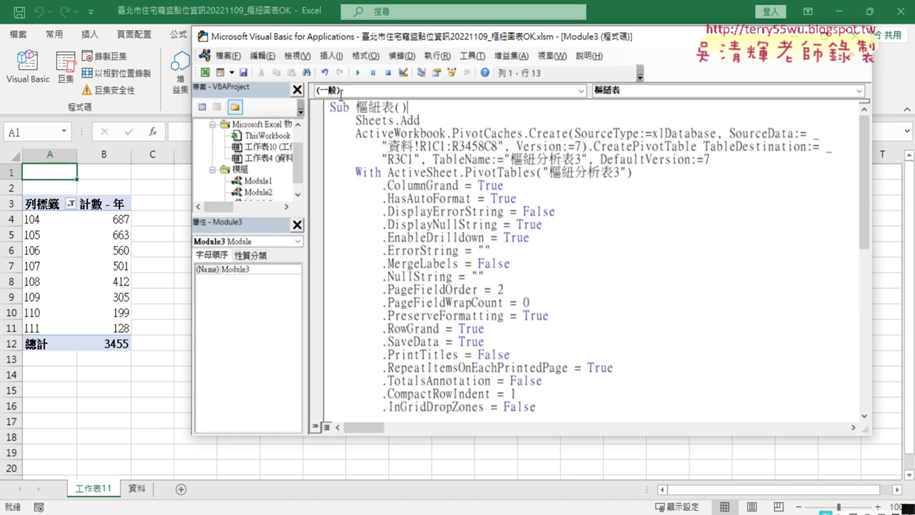
{"action": "left_click_drag", "start_coordinate": [420, 120], "coordinate": [355, 121]}
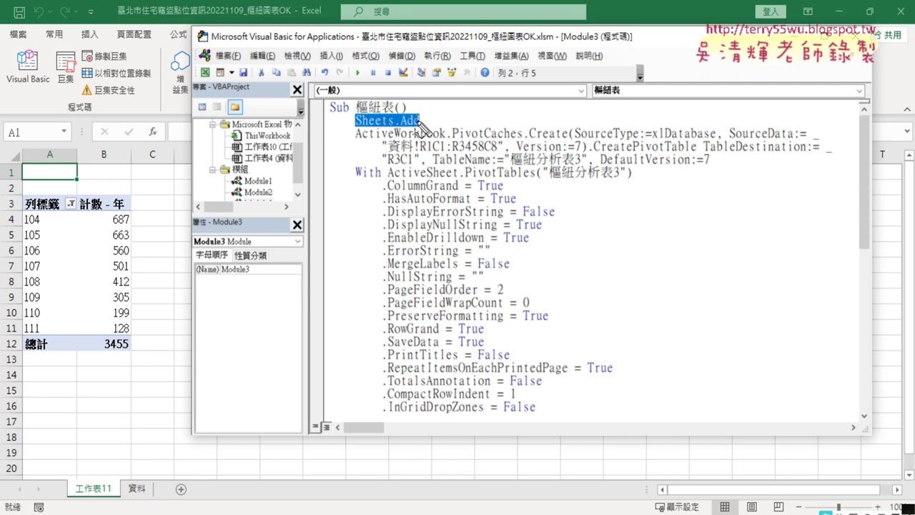
{"action": "left_click_drag", "start_coordinate": [417, 127], "coordinate": [356, 128]}
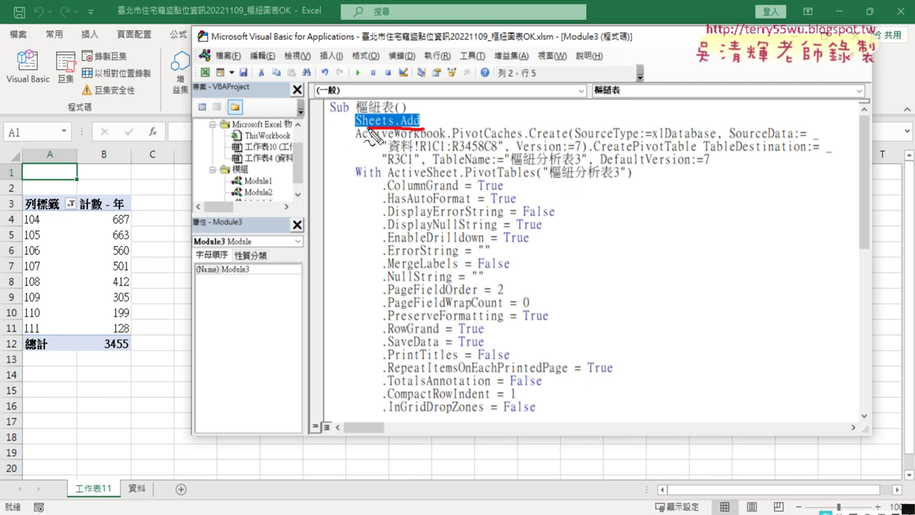
{"action": "mouse_move", "coordinate": [143, 504]}
{"action": "left_mouse_down"}
{"action": "mouse_move", "coordinate": [151, 498]}
{"action": "mouse_move", "coordinate": [133, 453]}
{"action": "mouse_move", "coordinate": [93, 472]}
{"action": "mouse_move", "coordinate": [114, 477]}
{"action": "mouse_move", "coordinate": [71, 504]}
{"action": "left_mouse_up"}
{"action": "left_click", "coordinate": [436, 125]}
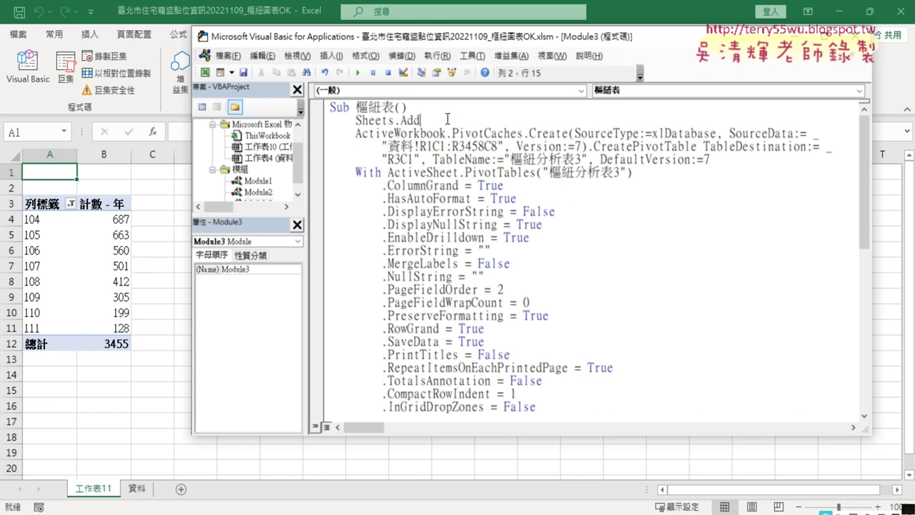
- Add a new line after Sheets.Add reading activesheet.name=""
{"action": "key", "text": "Return"}
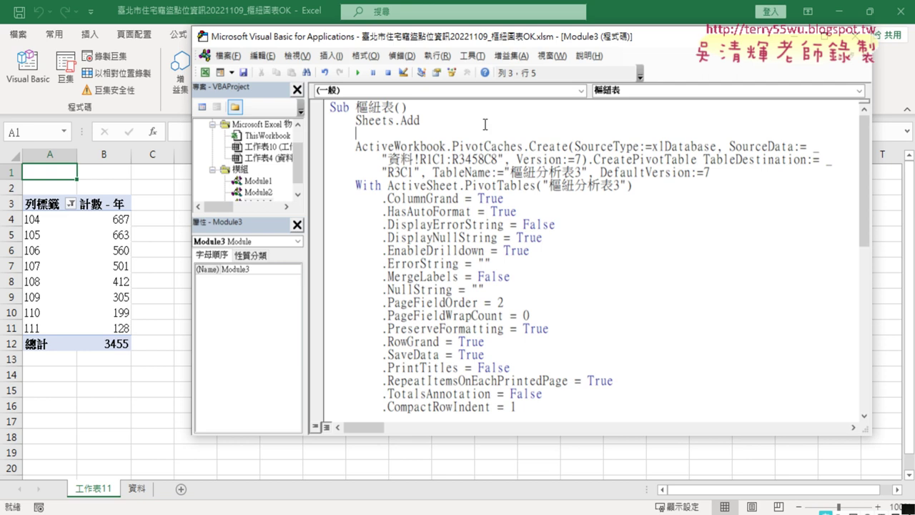
{"action": "type", "text": "sh"}
{"action": "type", "text": "e"}
{"action": "key", "text": "BackSpace"}
{"action": "key", "text": "BackSpace"}
{"action": "key", "text": "BackSpace"}
{"action": "type", "text": "act"}
{"action": "type", "text": "ive"}
{"action": "type", "text": "sheet"}
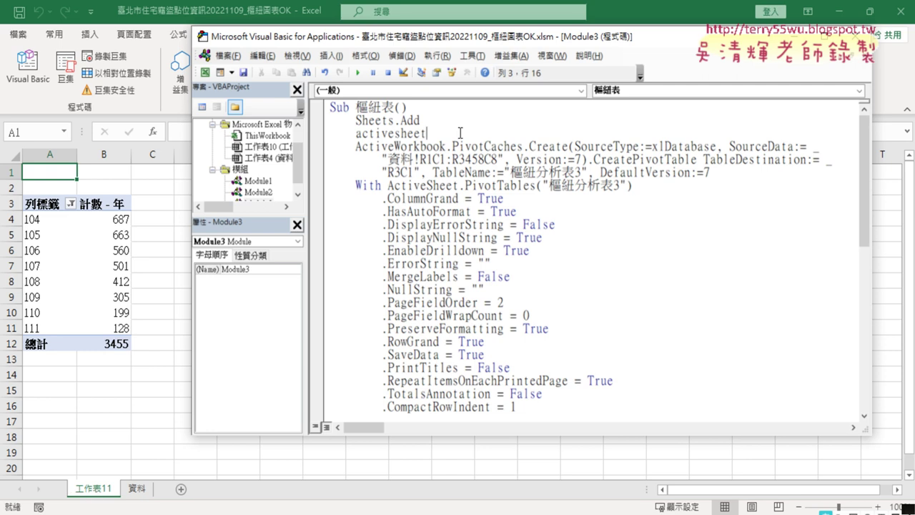
{"action": "type", "text": "."}
{"action": "type", "text": "na"}
{"action": "type", "text": "me"}
{"action": "type", "text": "="}
{"action": "type", "text": "\"\""}
{"action": "key", "text": "Left"}
- Enter the Chinese sheet name 歷年竊盜折線圖 between the quotes using the Chinese IME
{"action": "left_click_drag", "start_coordinate": [479, 133], "coordinate": [458, 134]}
{"action": "left_click", "coordinate": [471, 133]}
{"action": "key", "text": "super+space"}
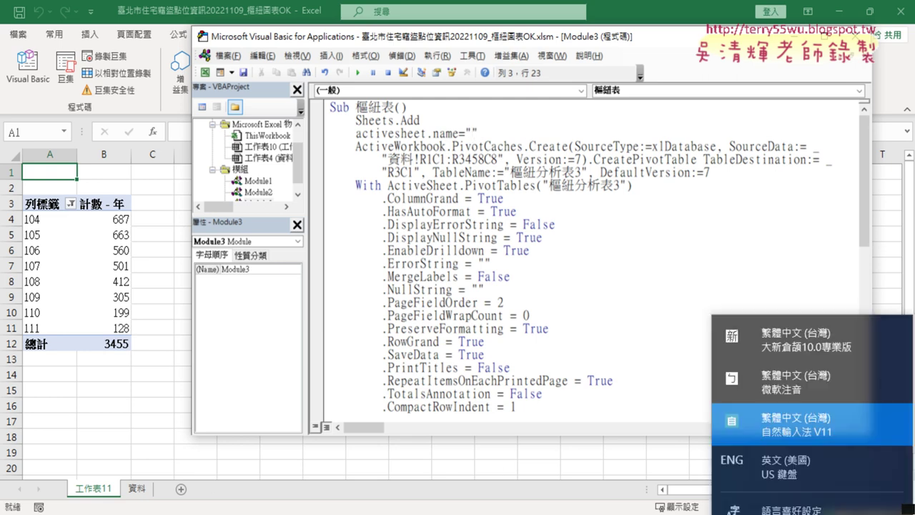
{"action": "left_click", "coordinate": [816, 350]}
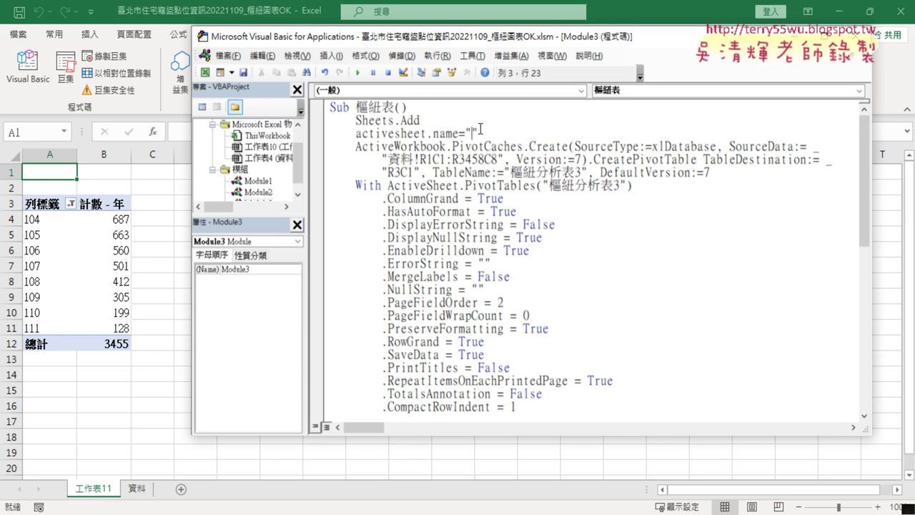
{"action": "type", "text": "立ㄋ一"}
{"action": "type", "text": "ˊ竊ㄉㄠ"}
{"action": "type", "text": "ˋㄓˊ"}
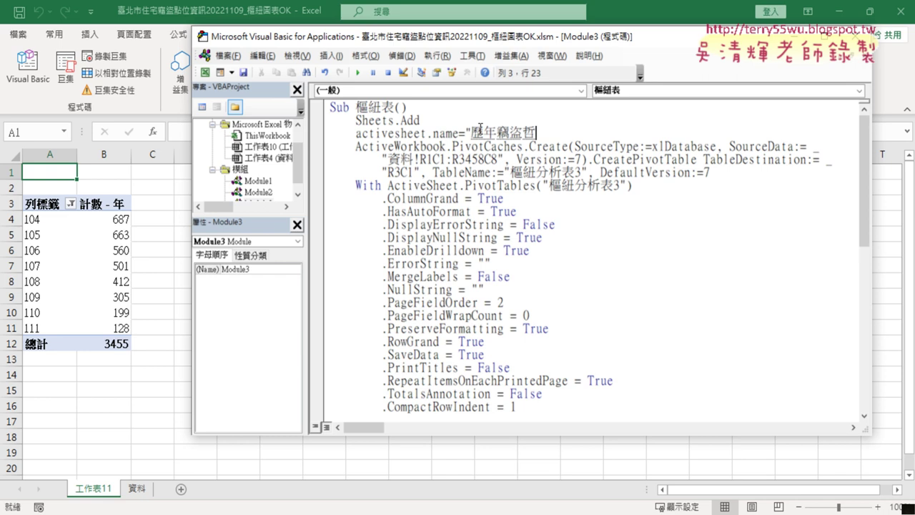
{"action": "type", "text": "ㄒㄧㄢˋㄊㄨˊ"}
{"action": "key", "text": "Return"}
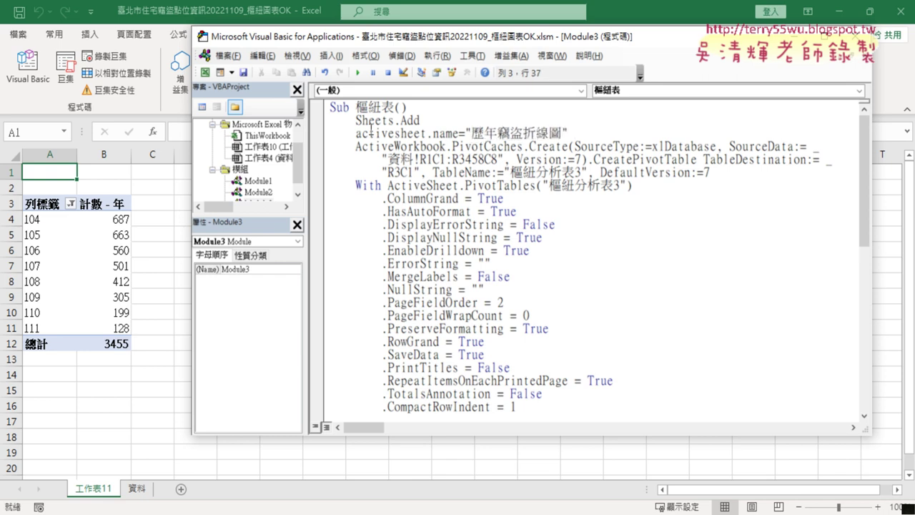
- Highlight the sheet name 歷年竊盜折線圖 and the activesheet.name code on line 3
{"action": "left_click_drag", "start_coordinate": [569, 133], "coordinate": [465, 135]}
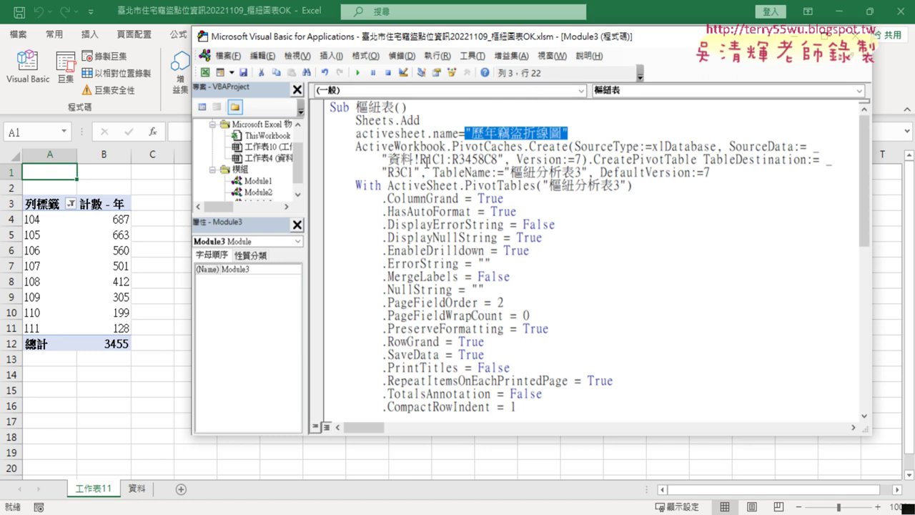
{"action": "left_click_drag", "start_coordinate": [355, 133], "coordinate": [466, 133]}
{"action": "left_click", "coordinate": [466, 134]}
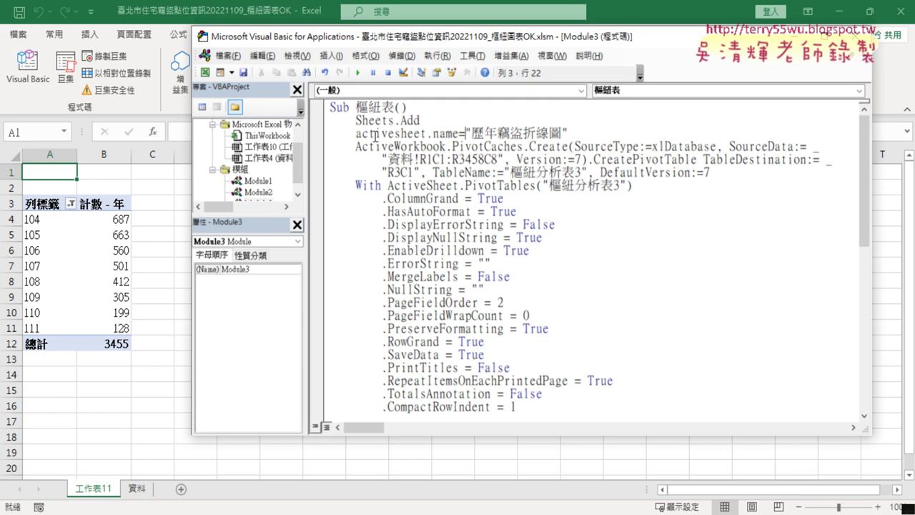
{"action": "left_click_drag", "start_coordinate": [355, 133], "coordinate": [476, 136]}
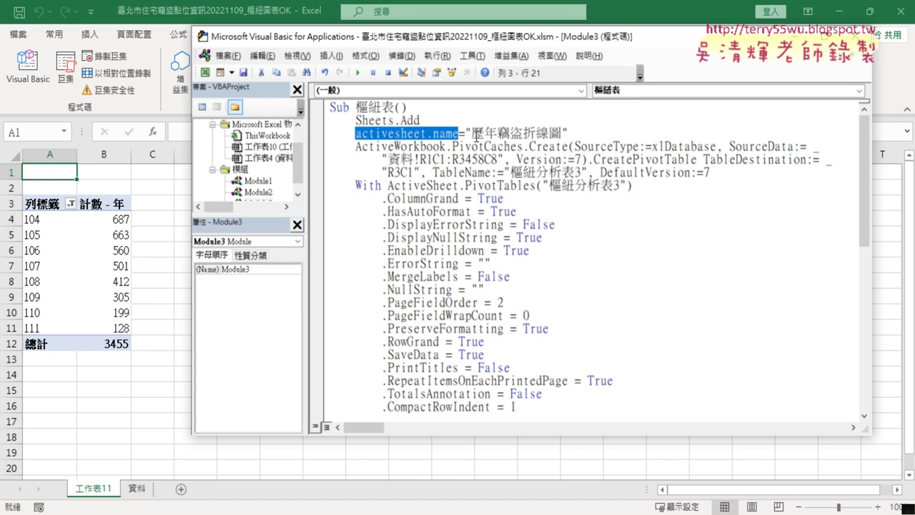
{"action": "key", "text": "End"}
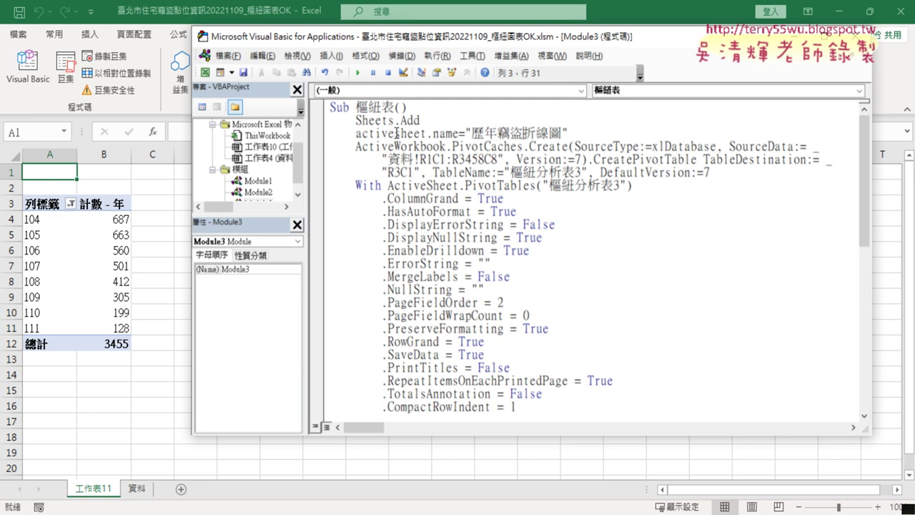
- Change the object to activesheets and leave line 3 so Name gets auto-capitalized
{"action": "left_click", "coordinate": [427, 133]}
{"action": "type", "text": "s"}
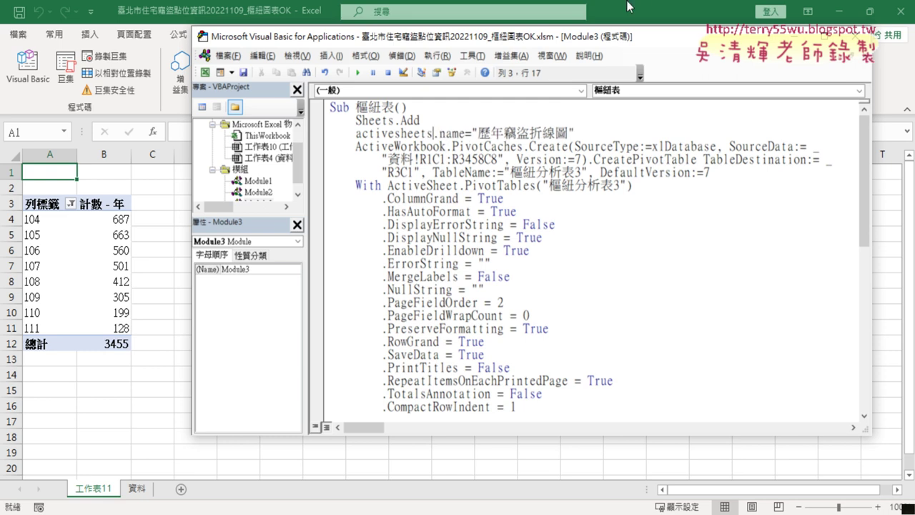
{"action": "left_click", "coordinate": [446, 147]}
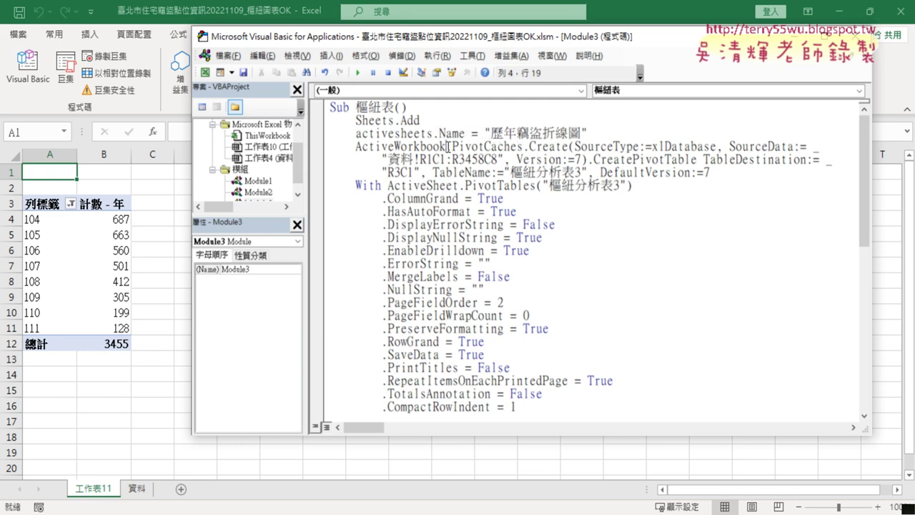
{"action": "double_click", "coordinate": [449, 133]}
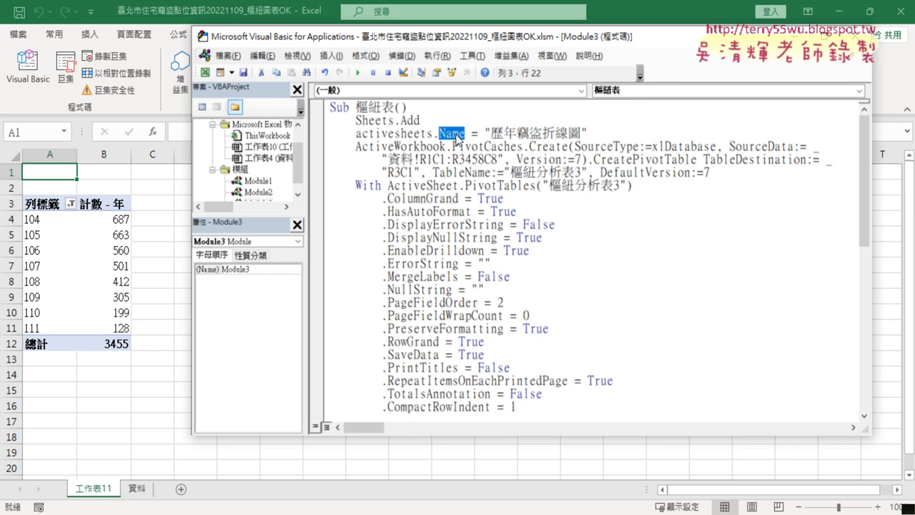
{"action": "left_click", "coordinate": [440, 133]}
{"action": "left_click_drag", "start_coordinate": [440, 133], "coordinate": [446, 133]}
- Remove the extra s so line 3 reformats to ActiveSheet.Name = "歷年竊盜折線圖"
{"action": "left_click", "coordinate": [432, 135]}
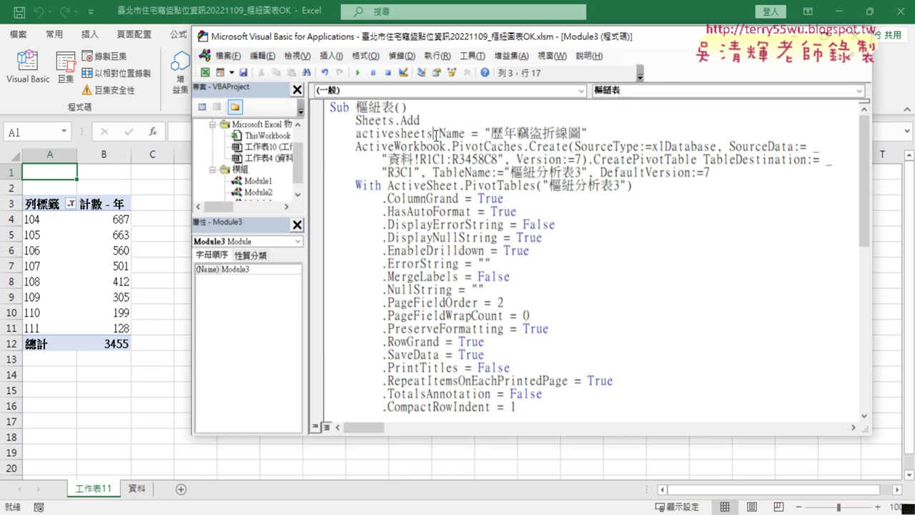
{"action": "left_click_drag", "start_coordinate": [432, 135], "coordinate": [427, 135]}
{"action": "key", "text": "Delete"}
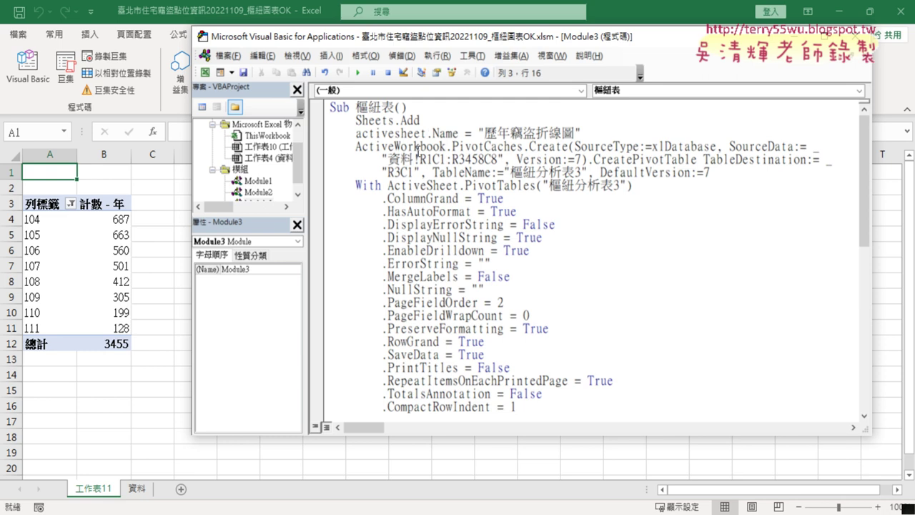
{"action": "left_click", "coordinate": [415, 147]}
{"action": "mouse_move", "coordinate": [363, 134]}
{"action": "left_mouse_down"}
{"action": "mouse_move", "coordinate": [355, 134]}
{"action": "mouse_move", "coordinate": [394, 134]}
{"action": "left_mouse_up"}
{"action": "left_click", "coordinate": [433, 117]}
{"action": "left_click_drag", "start_coordinate": [433, 117], "coordinate": [316, 122]}
{"action": "left_click_drag", "start_coordinate": [606, 133], "coordinate": [307, 134]}
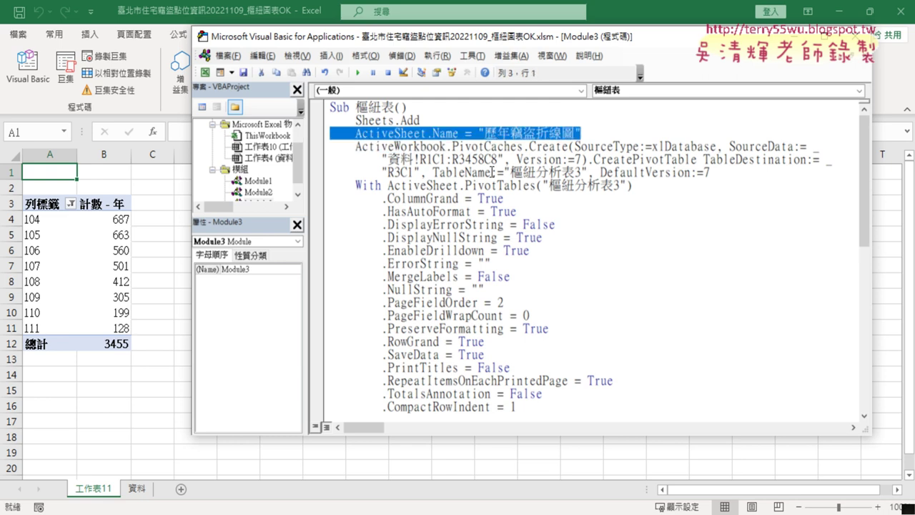
- Delete the 工作表11 sheet via its tab's 刪除 option and confirm
{"action": "right_click", "coordinate": [97, 491]}
{"action": "left_click", "coordinate": [129, 314]}
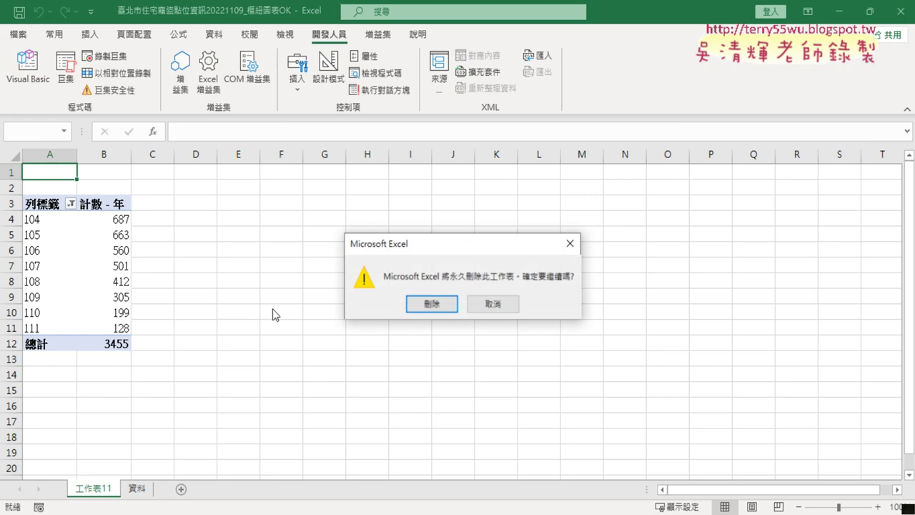
{"action": "left_click", "coordinate": [426, 302]}
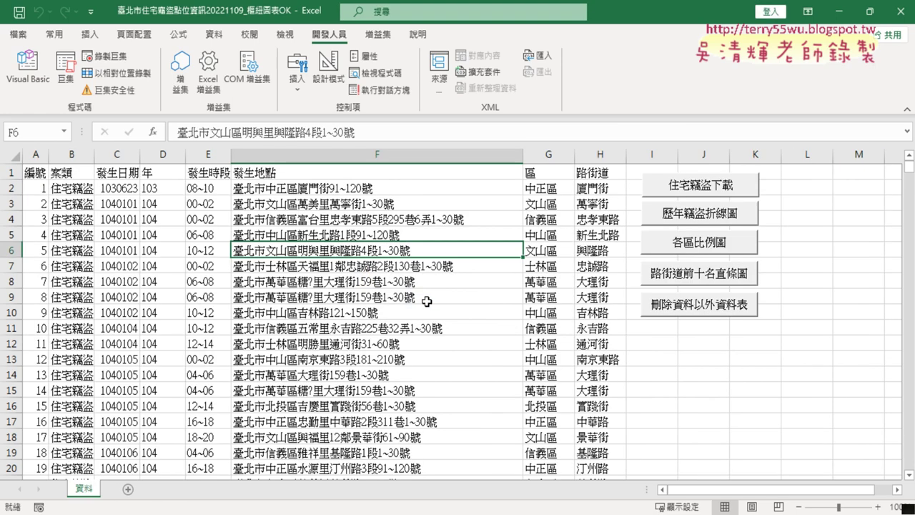
- Reopen the Visual Basic editor to show the 樞紐表 macro code again
{"action": "left_click", "coordinate": [27, 68]}
{"action": "left_click", "coordinate": [549, 185]}
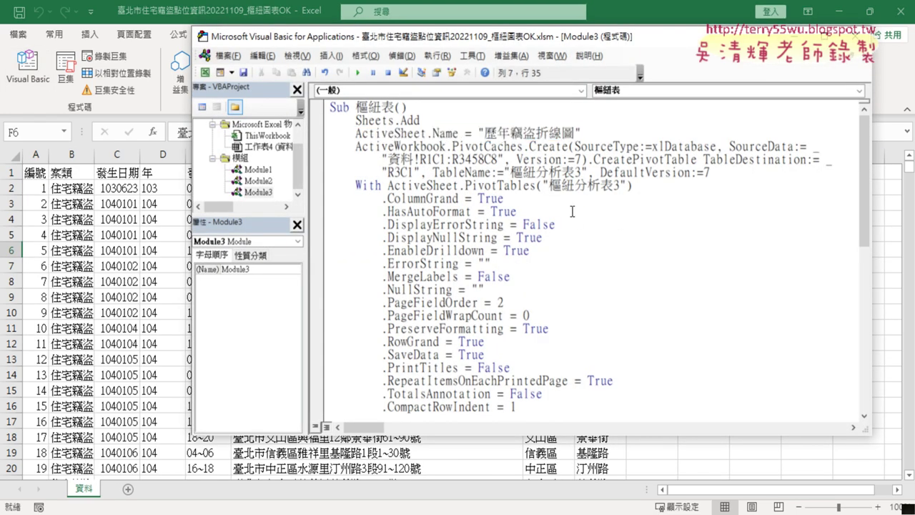
{"action": "left_click", "coordinate": [471, 55]}
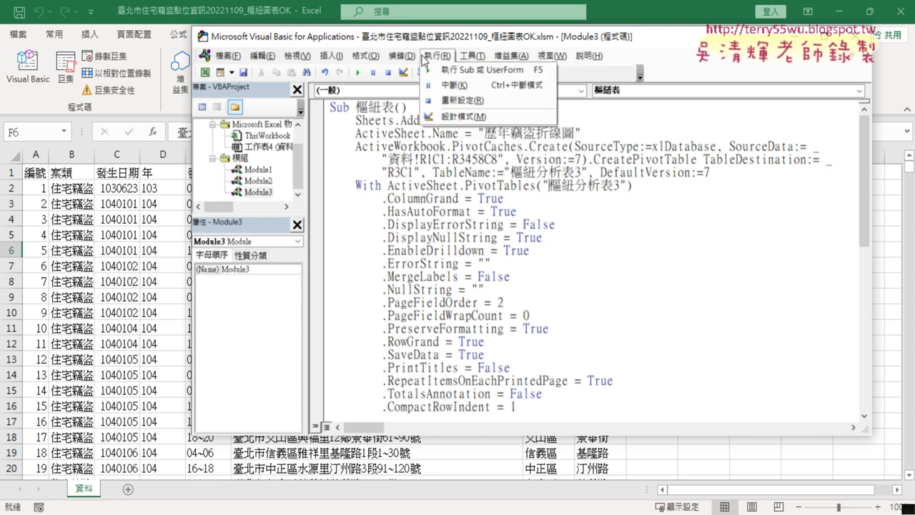
{"action": "mouse_move", "coordinate": [406, 56]}
{"action": "left_click", "coordinate": [665, 209]}
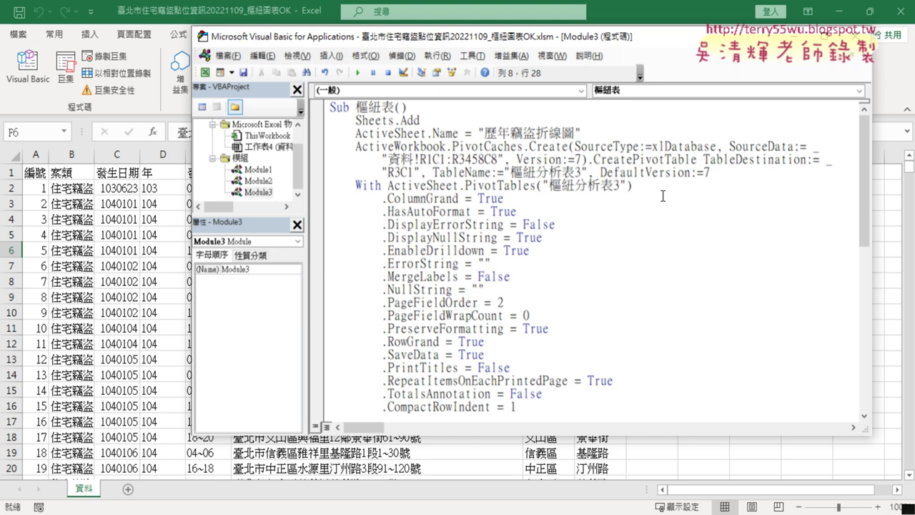
- Step through the macro with F8 to add a sheet and name it 歷年竊盜折線圖
{"action": "key", "text": "F8"}
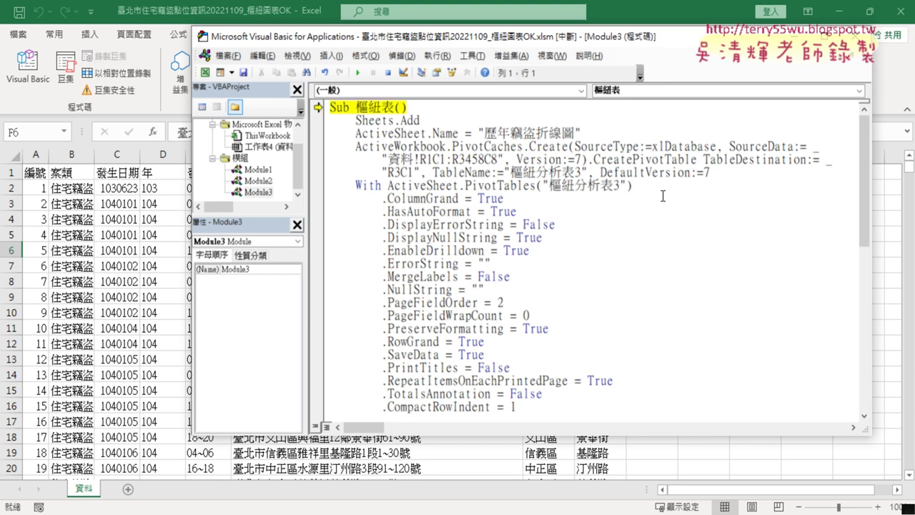
{"action": "key", "text": "F8"}
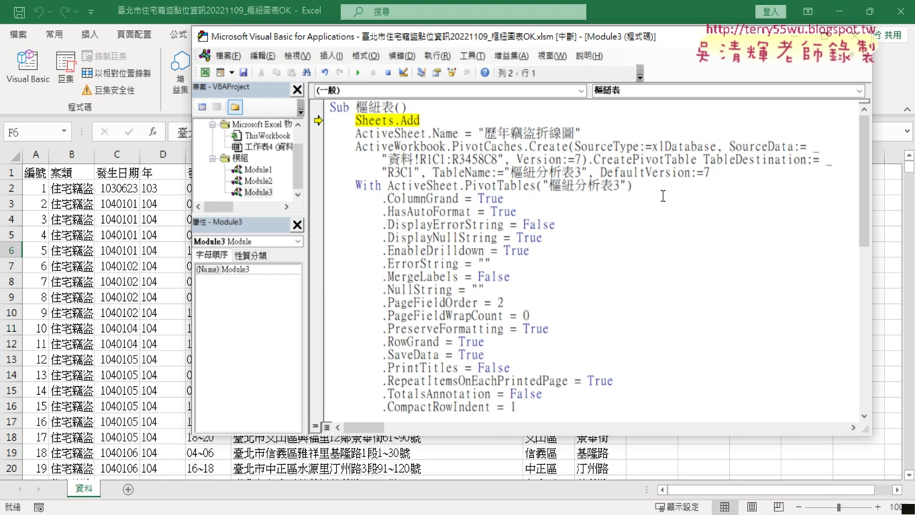
{"action": "key", "text": "F8"}
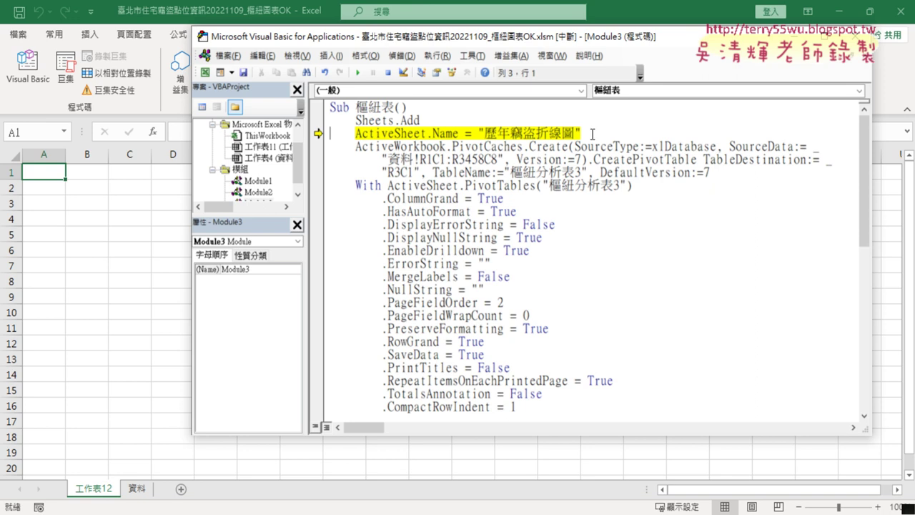
{"action": "key", "text": "F8"}
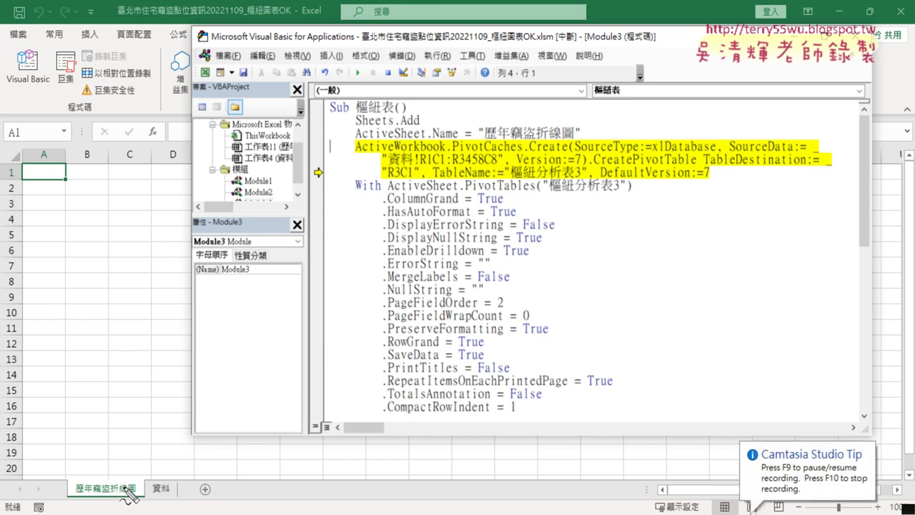
- Continue the macro to build the yearly pivot table totalling 3455 on that sheet
{"action": "left_click_drag", "start_coordinate": [128, 493], "coordinate": [139, 475]}
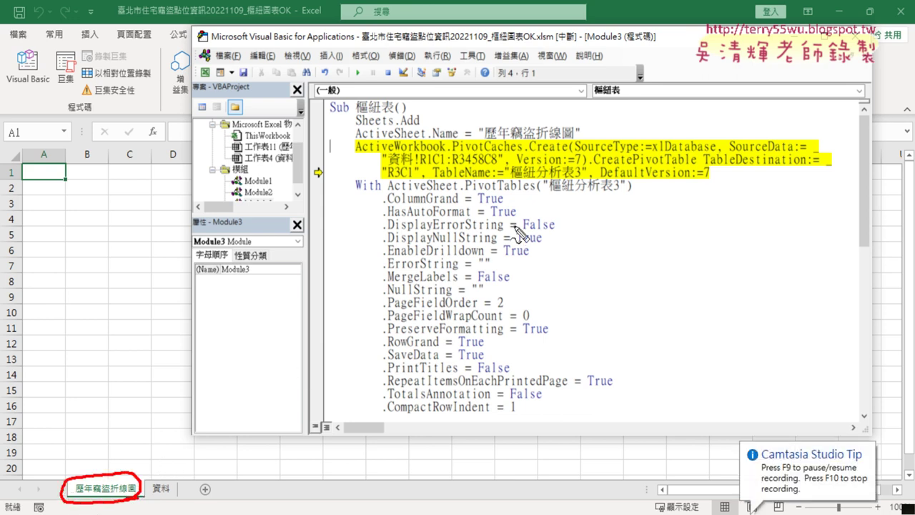
{"action": "mouse_move", "coordinate": [588, 152]}
{"action": "left_mouse_down"}
{"action": "mouse_move", "coordinate": [356, 133]}
{"action": "mouse_move", "coordinate": [586, 130]}
{"action": "left_mouse_up"}
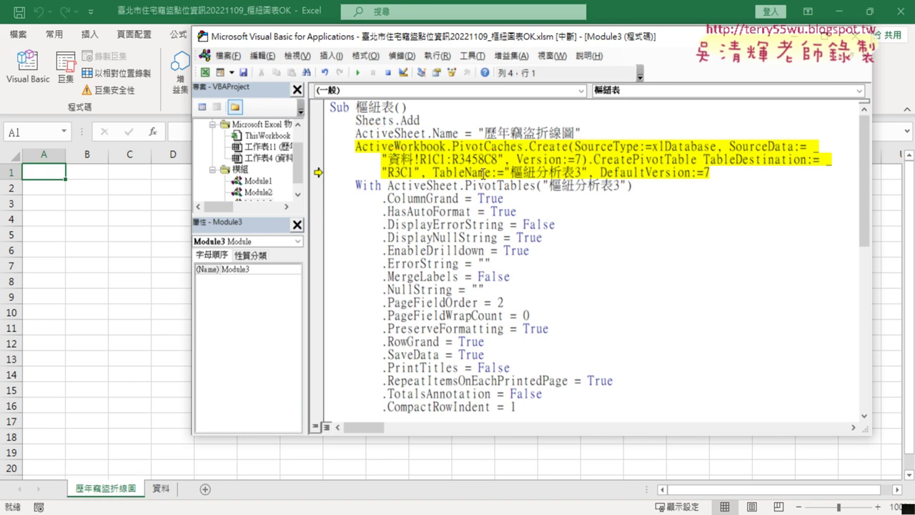
{"action": "mouse_move", "coordinate": [581, 133]}
{"action": "left_mouse_down"}
{"action": "mouse_move", "coordinate": [376, 122]}
{"action": "mouse_move", "coordinate": [329, 133]}
{"action": "left_mouse_up"}
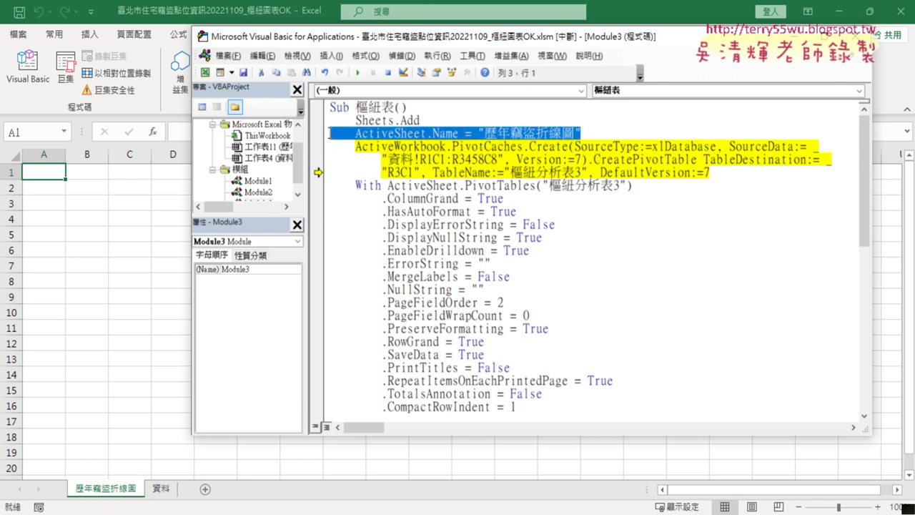
{"action": "left_click", "coordinate": [359, 75]}
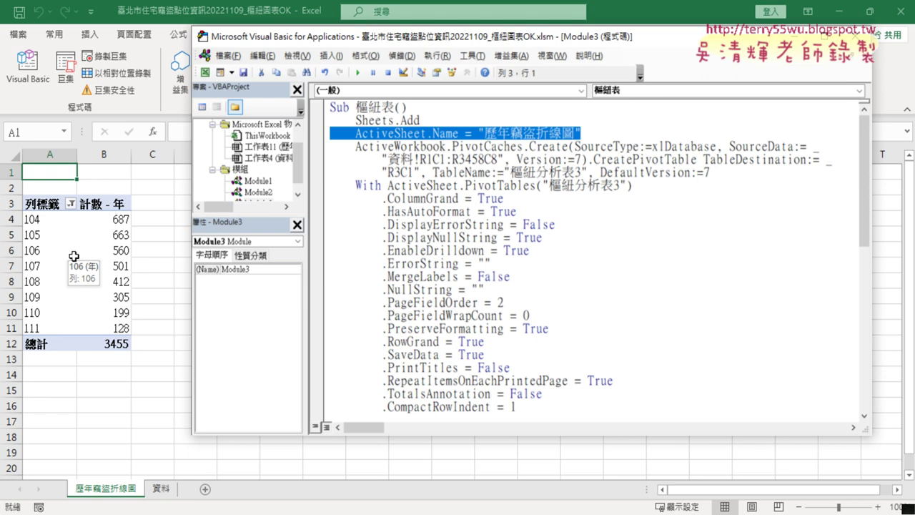
- Insert a blank line after note 1 in the Google Docs notes, then minimize Chrome
{"action": "left_click", "coordinate": [593, 278]}
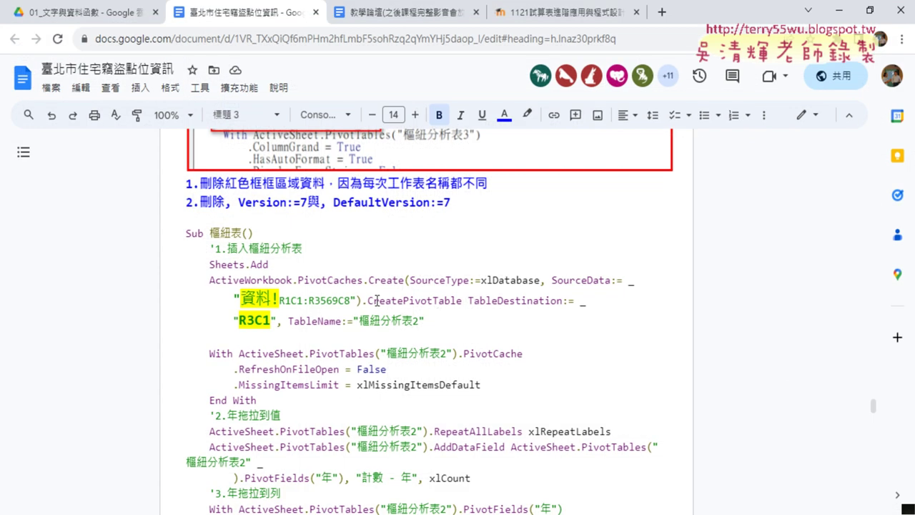
{"action": "scroll", "coordinate": [413, 222], "scroll_direction": "up", "scroll_amount": 1}
{"action": "scroll", "coordinate": [428, 250], "scroll_direction": "up", "scroll_amount": 2}
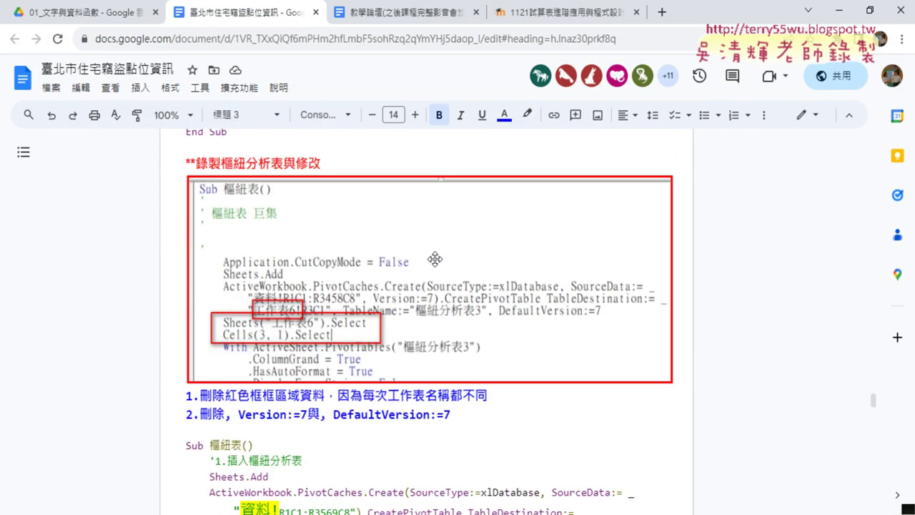
{"action": "left_click", "coordinate": [529, 391]}
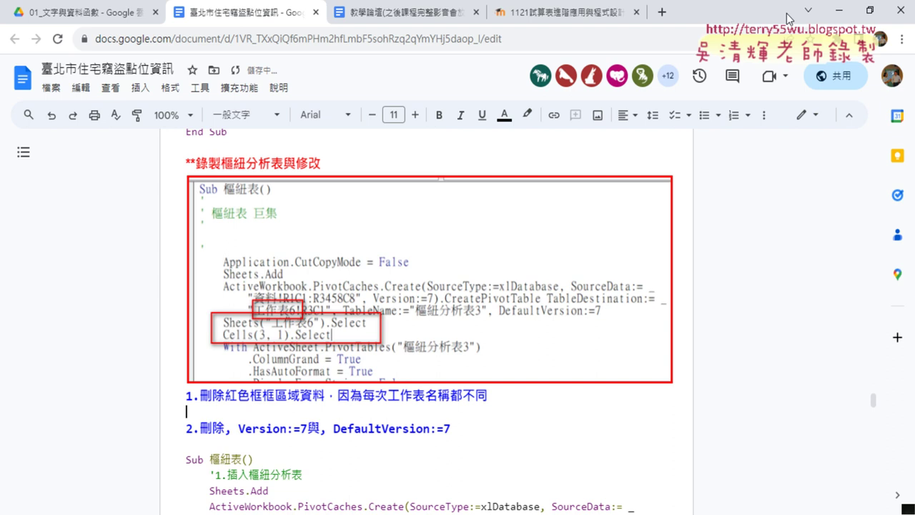
{"action": "left_click", "coordinate": [841, 11]}
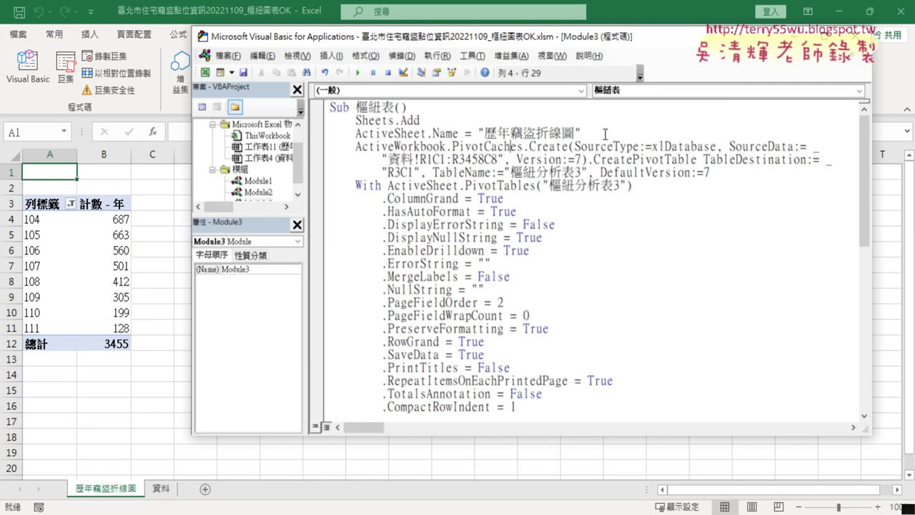
- Copy the Sheets.Add and ActiveSheet.Name lines, then switch back to the Google Docs notes
{"action": "mouse_move", "coordinate": [580, 133]}
{"action": "left_mouse_down"}
{"action": "mouse_move", "coordinate": [328, 132]}
{"action": "mouse_move", "coordinate": [306, 122]}
{"action": "left_mouse_up"}
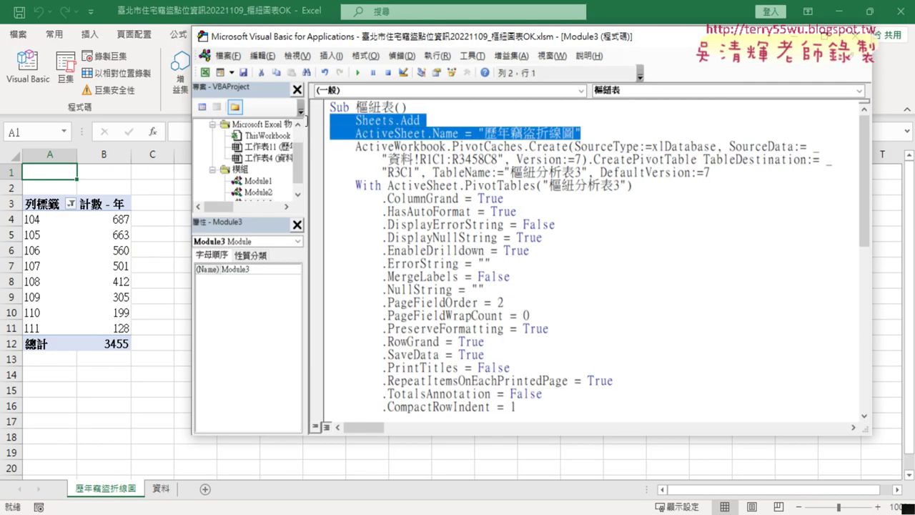
{"action": "right_click", "coordinate": [372, 127]}
{"action": "left_click", "coordinate": [402, 143]}
{"action": "left_click", "coordinate": [838, 12]}
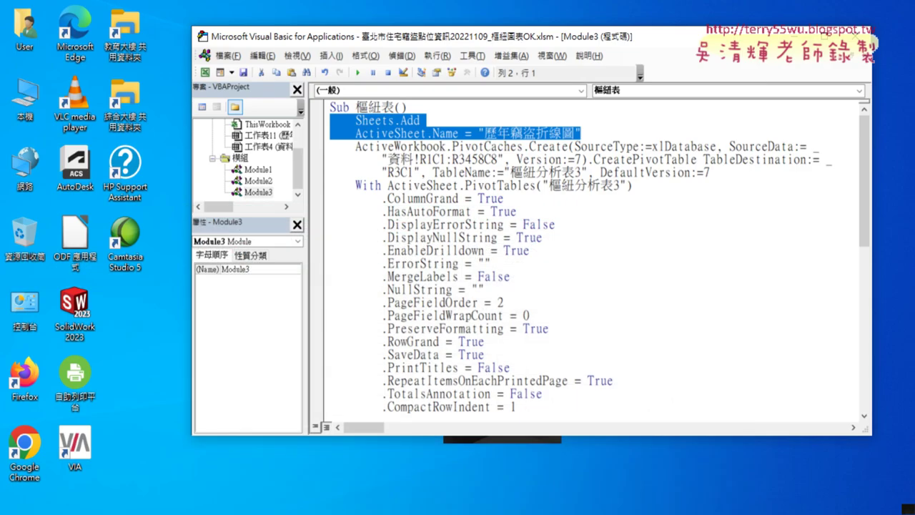
{"action": "key", "text": "alt+Tab"}
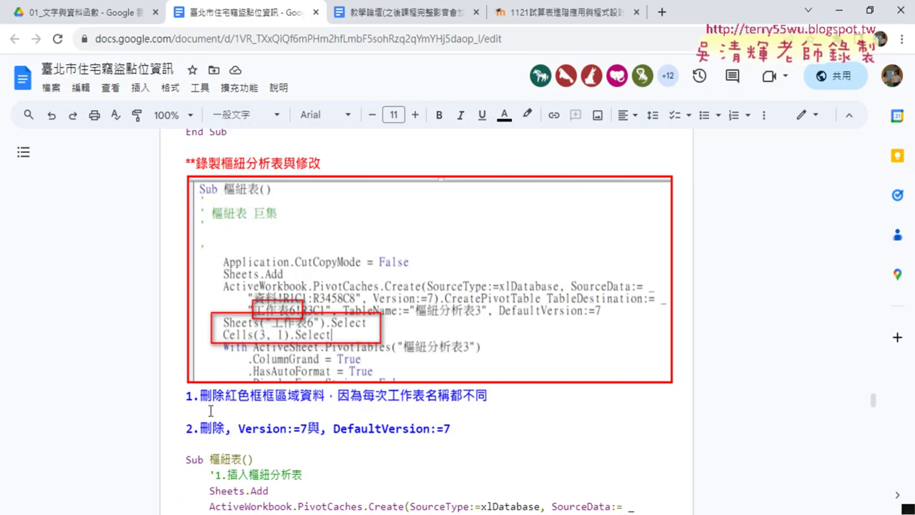
- Paste the two code lines under note 1 and format them with Code Pretty's Format Selection
{"action": "right_click", "coordinate": [210, 411]}
{"action": "left_click", "coordinate": [279, 229]}
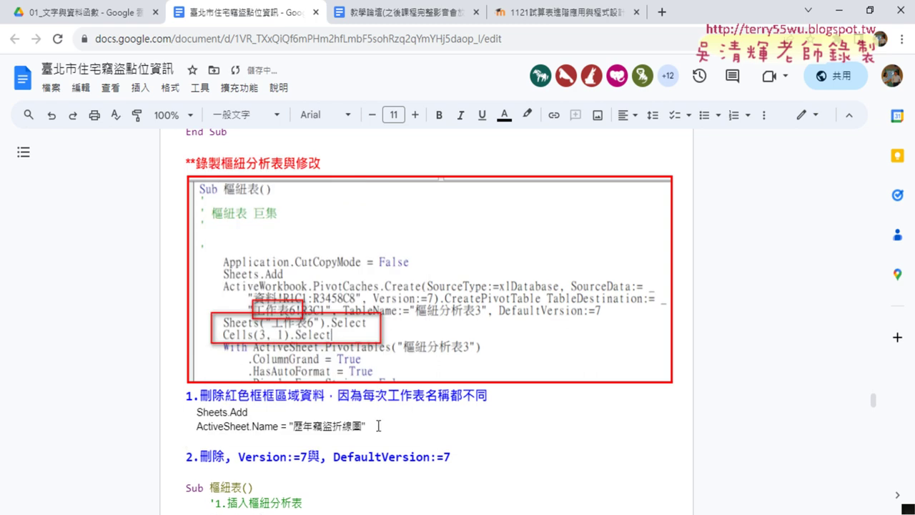
{"action": "left_click_drag", "start_coordinate": [378, 425], "coordinate": [185, 413]}
{"action": "left_click", "coordinate": [235, 89]}
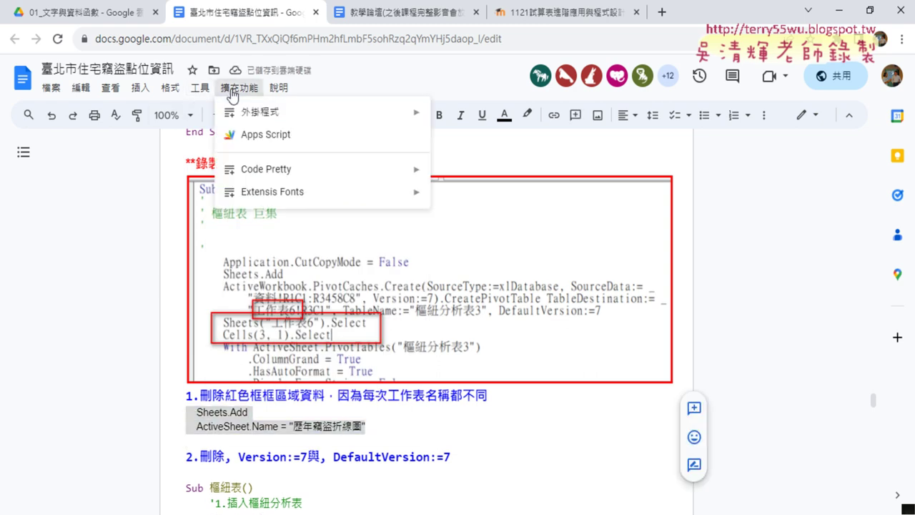
{"action": "mouse_move", "coordinate": [266, 178]}
{"action": "left_click", "coordinate": [511, 175]}
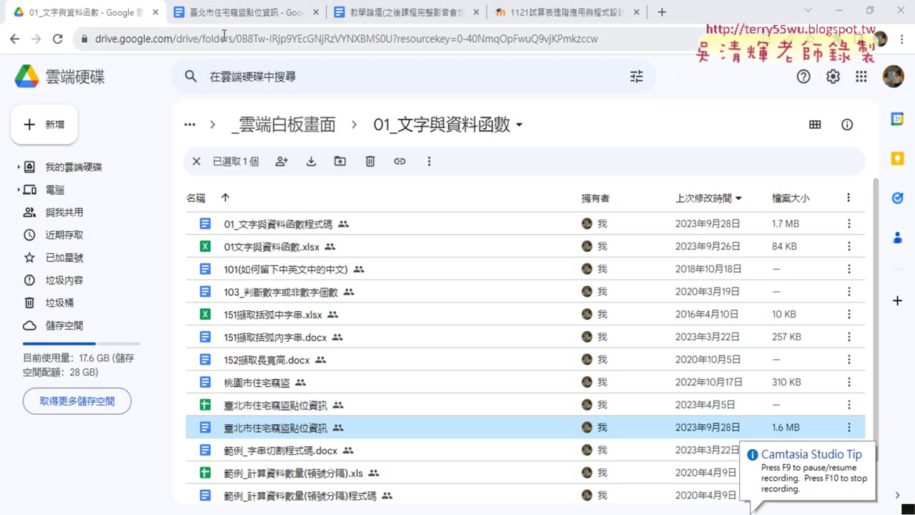
{"action": "left_click", "coordinate": [235, 16]}
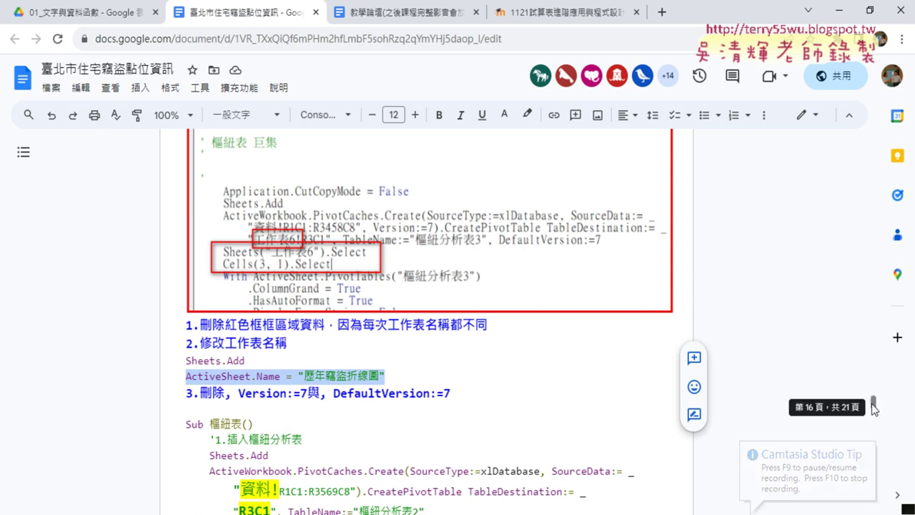
- Review the Google Docs notes, then minimize Chrome and put the cursor in the 樞紐表 macro code
{"action": "scroll", "coordinate": [873, 408], "scroll_direction": "down", "scroll_amount": 1}
{"action": "scroll", "coordinate": [873, 404], "scroll_direction": "down", "scroll_amount": 1}
{"action": "scroll", "coordinate": [873, 404], "scroll_direction": "up", "scroll_amount": 1}
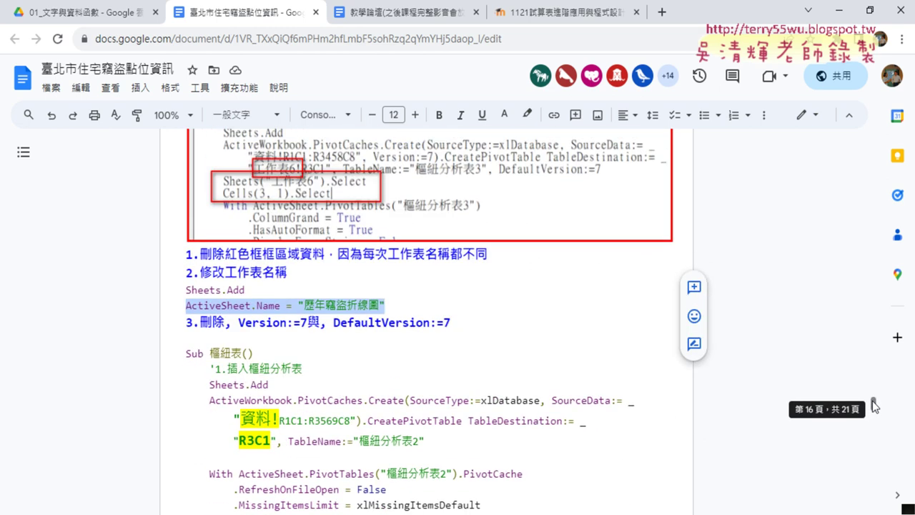
{"action": "scroll", "coordinate": [584, 333], "scroll_direction": "up", "scroll_amount": 1}
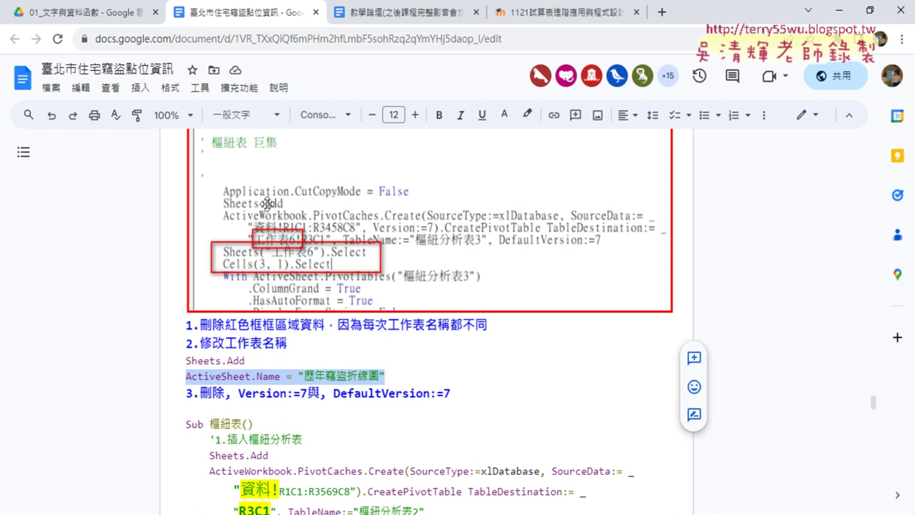
{"action": "left_click", "coordinate": [841, 12]}
{"action": "left_click", "coordinate": [479, 212]}
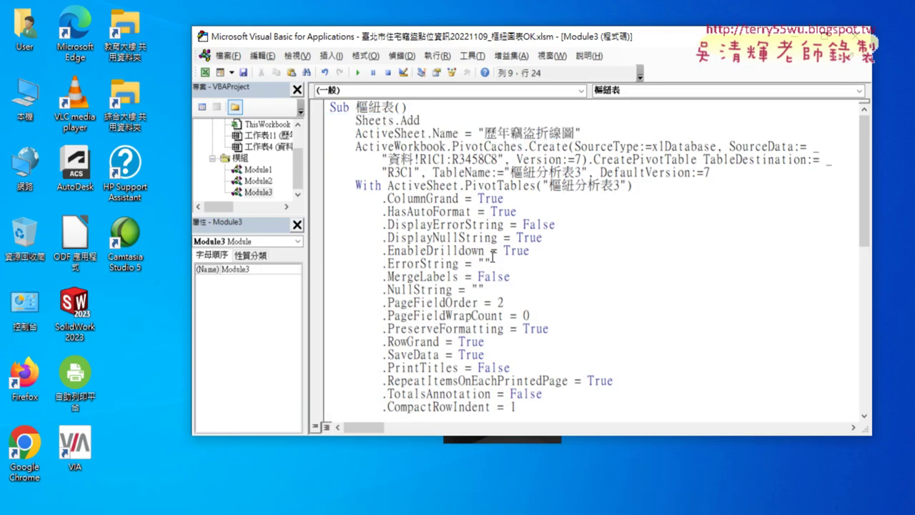